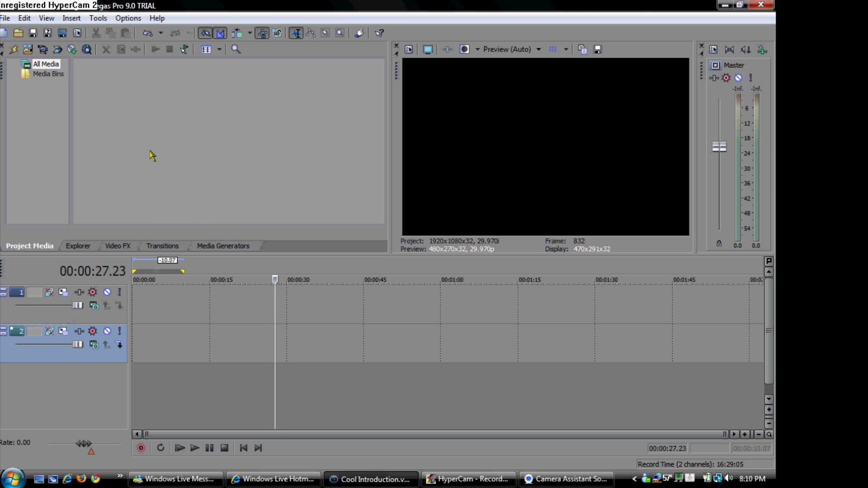
Show the Text generator presets, such as Default Text, on the Media Generators tab
left_click(243, 250)
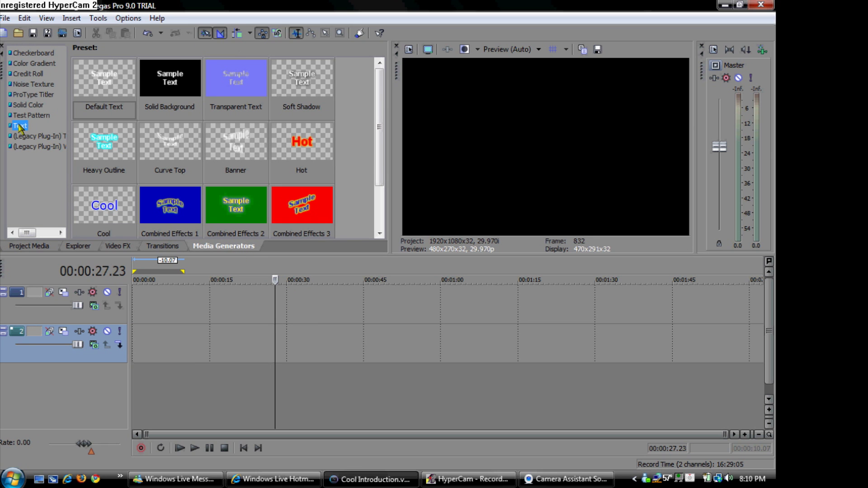
Add a Default Text event to track 1 that reads 'ElectroMania' with '2007' on the next line
left_click_drag(95, 77, 340, 385)
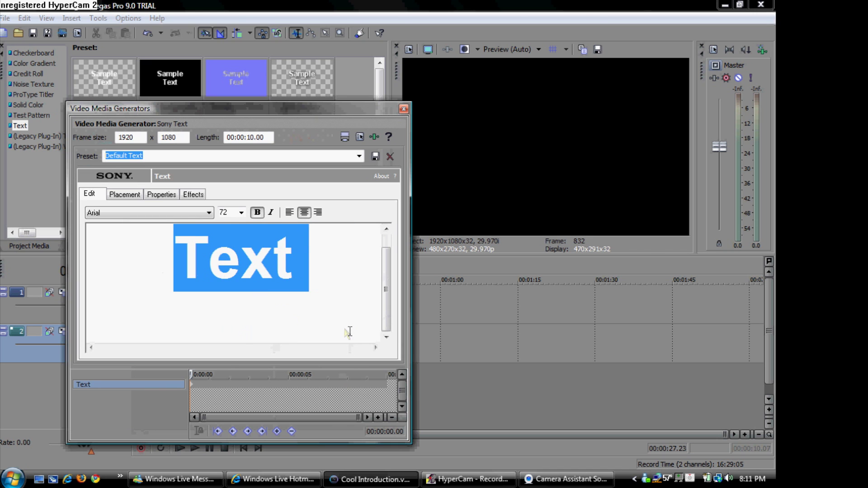
type("Elec")
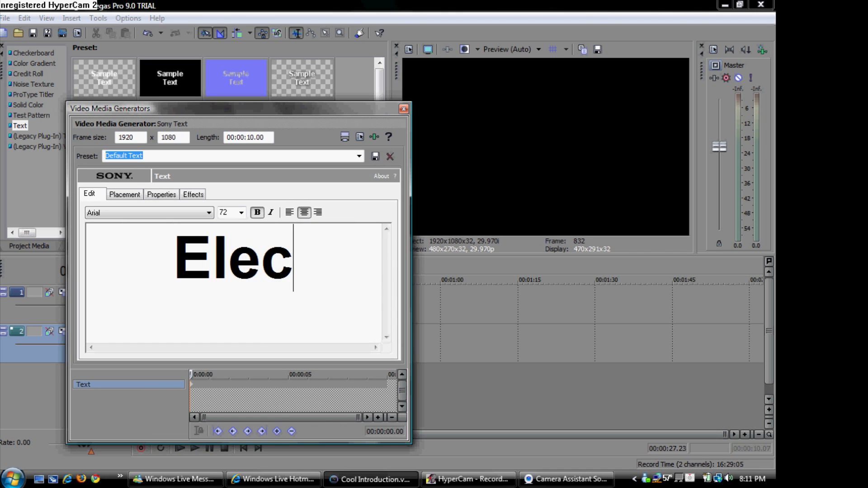
type("troMania")
key("ctrl+a")
key("BackSpace")
type("2007")
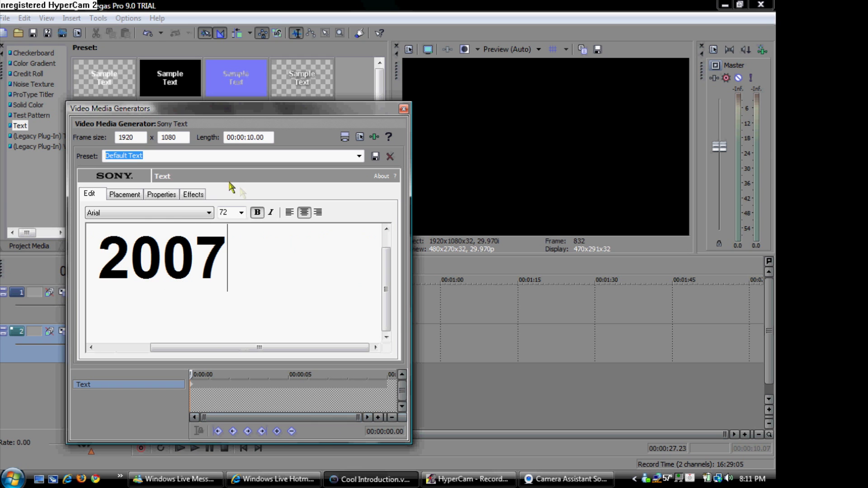
Color the ElectroMania 2007 text red, with R 200, G 0 and B 0
left_click(174, 195)
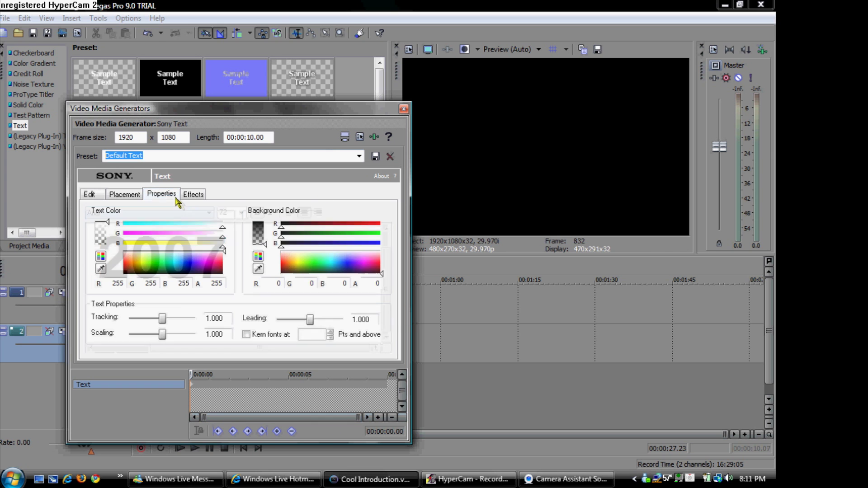
left_click_drag(260, 117, 416, 118)
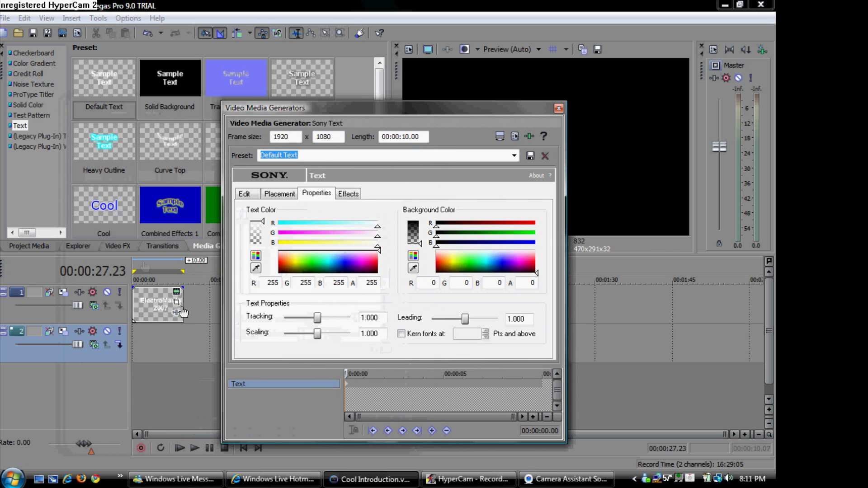
left_click(130, 306)
left_click_drag(416, 108, 275, 117)
left_click(237, 291)
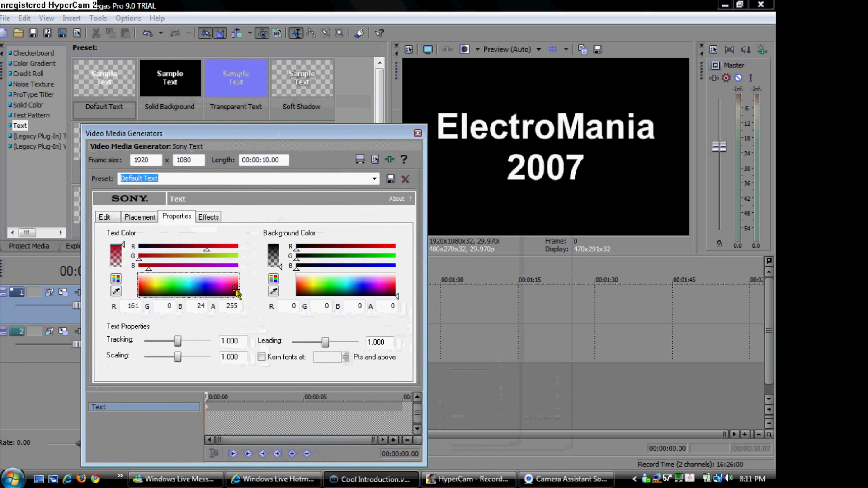
double_click(130, 307)
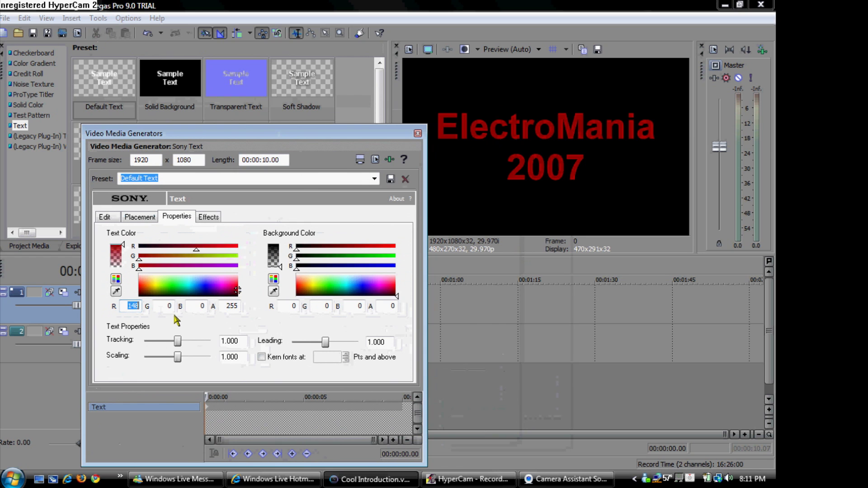
type("200")
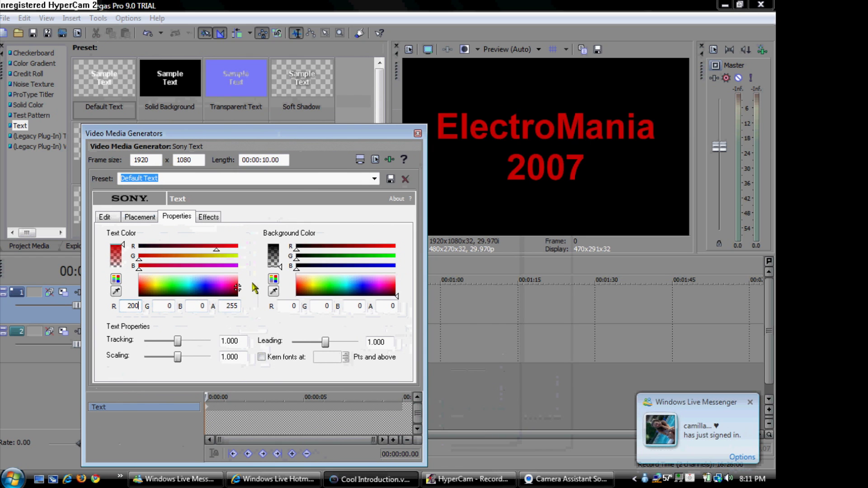
Give the title text a white outline with width 0.100
left_click(208, 218)
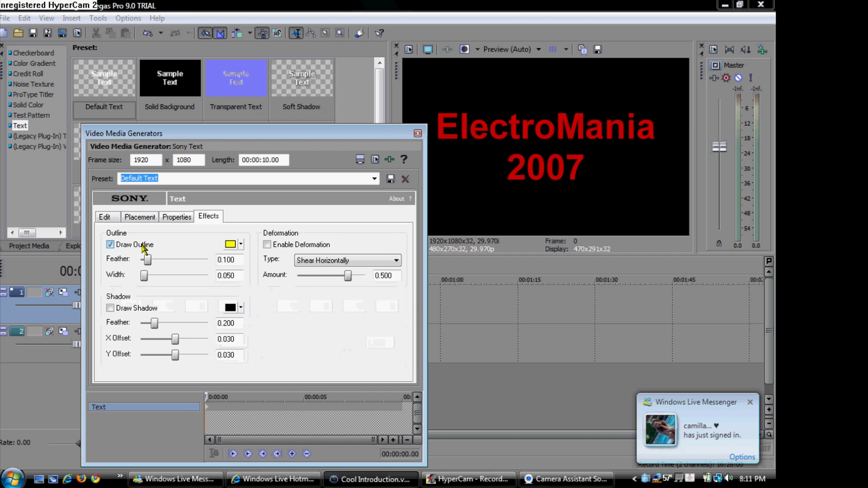
left_click(231, 244)
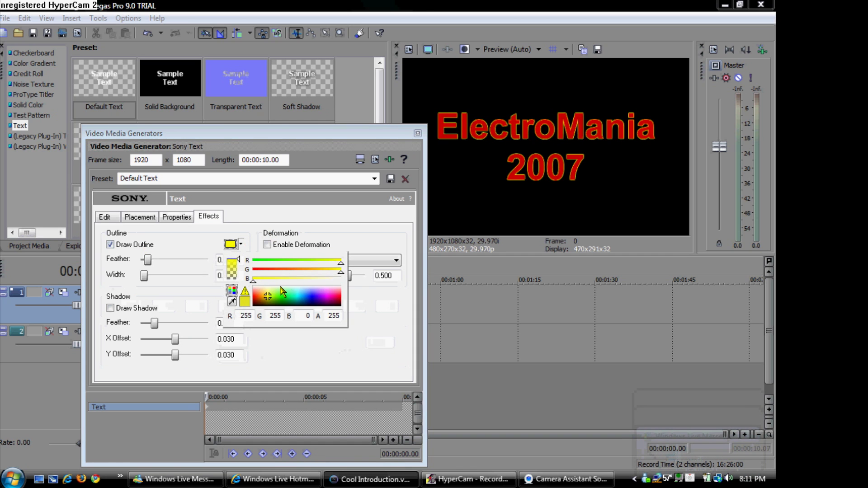
left_click(283, 291)
left_click(340, 277)
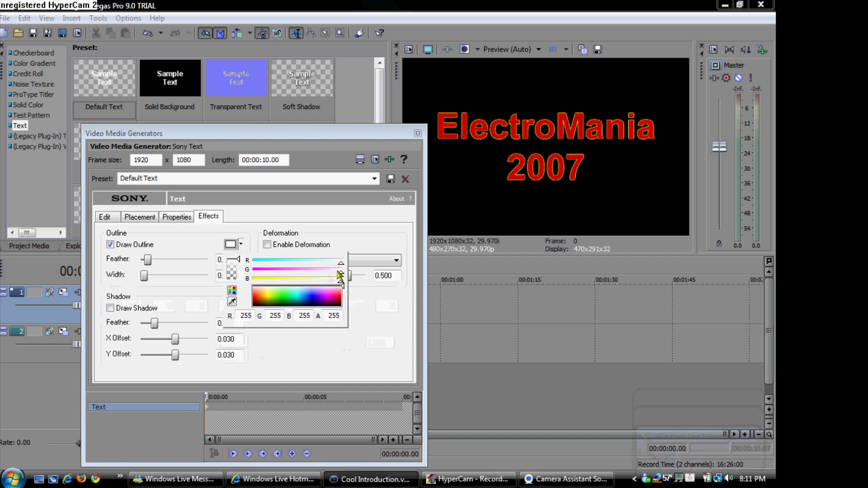
left_click(178, 267)
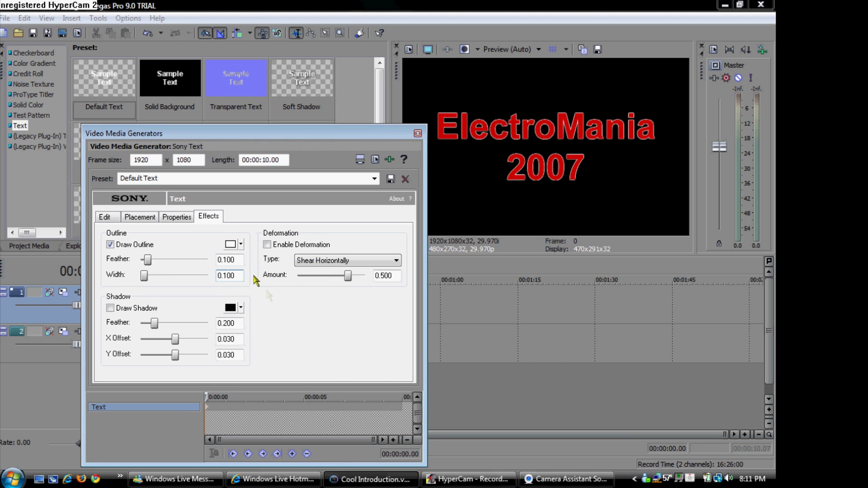
key("Return")
Turn on a white drop shadow with X and Y offsets of 0.050
left_click(111, 308)
left_click(240, 307)
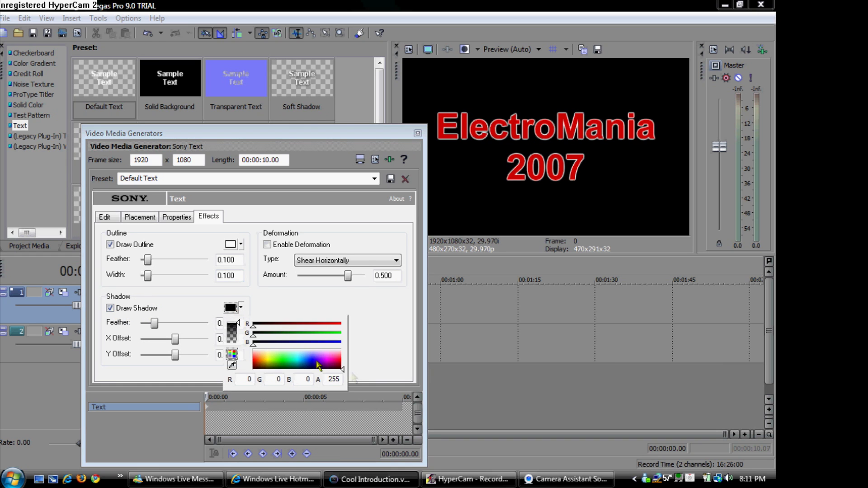
left_click_drag(343, 374, 346, 327)
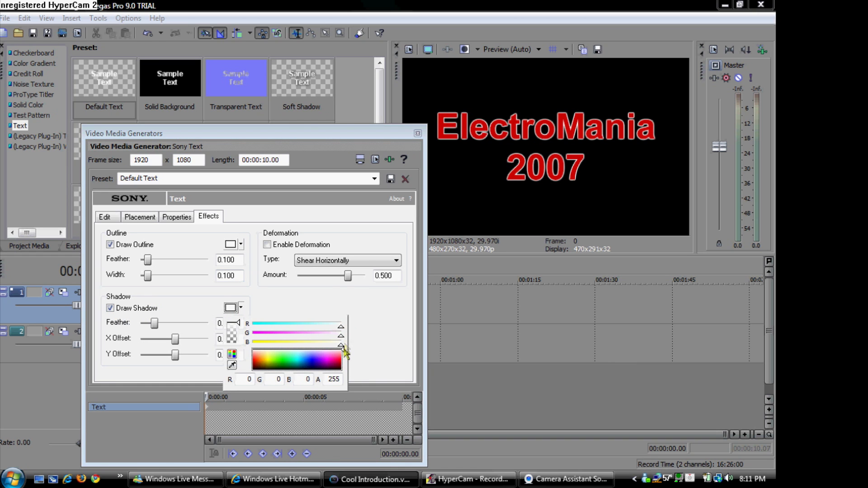
left_click(378, 362)
left_click(229, 339)
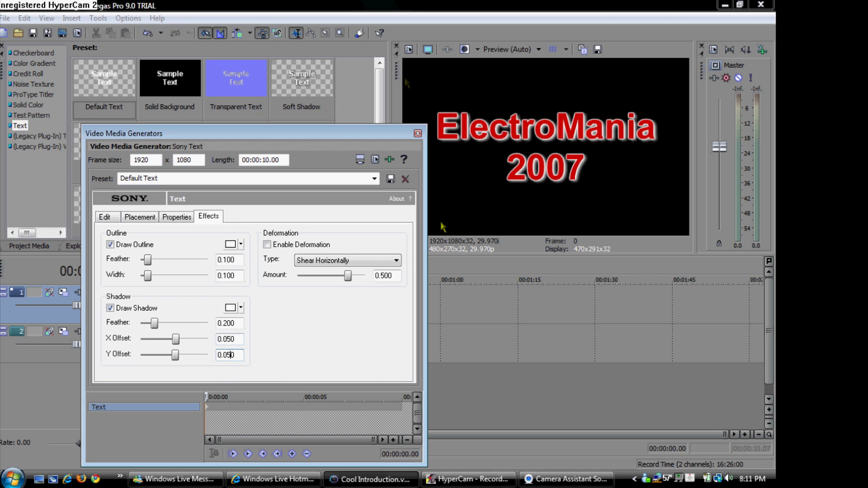
Close the text generator window and stretch the title event to about 00:00:15
left_click(417, 134)
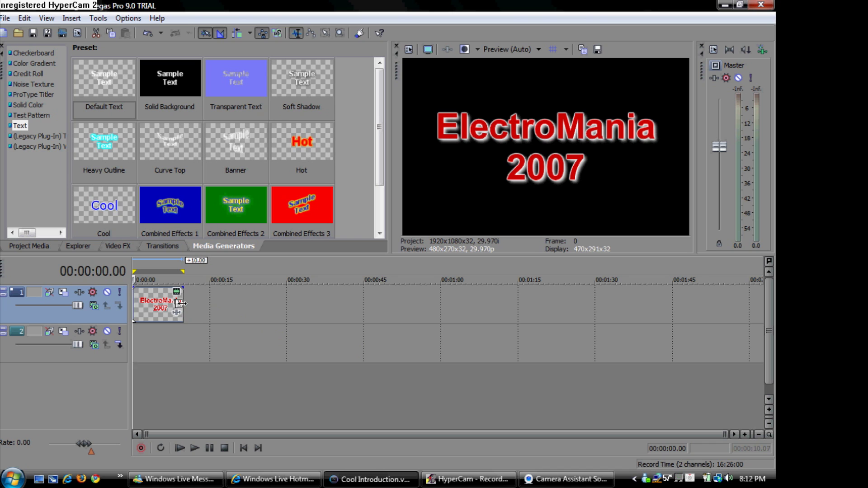
left_click_drag(180, 303, 210, 303)
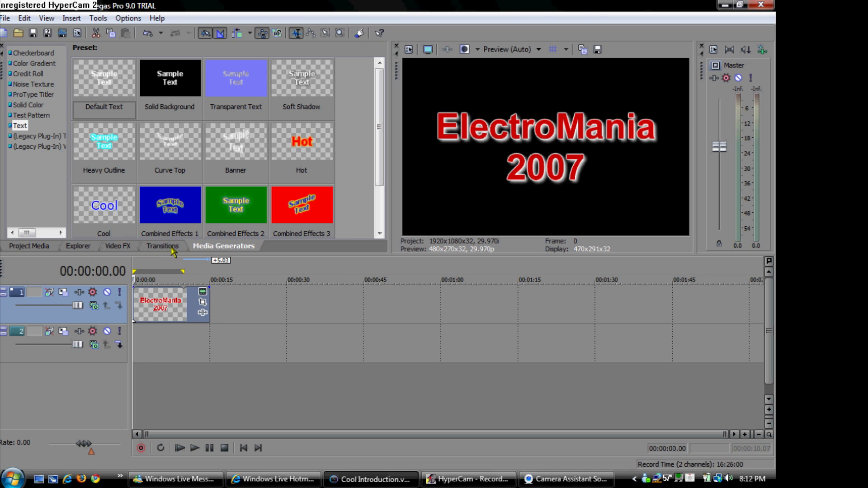
Apply the Starburst Simple 4 Point preset to the title and raise its threshold to about 86.08
left_click(119, 246)
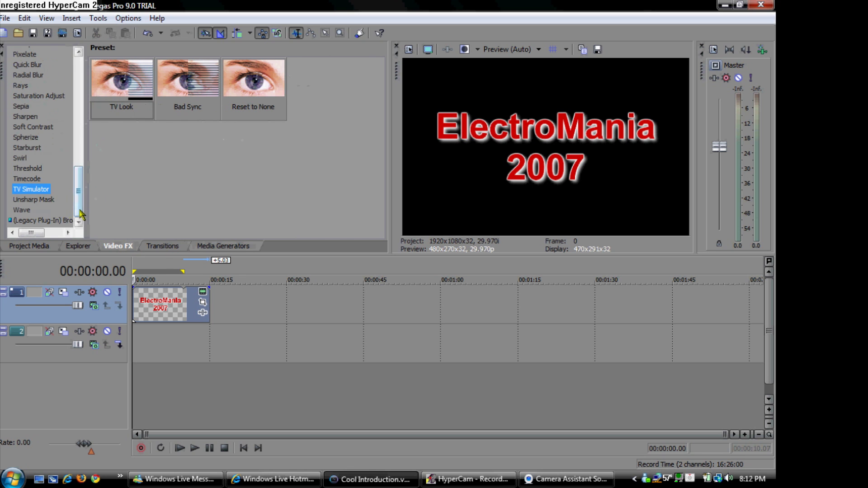
left_click_drag(81, 214, 80, 181)
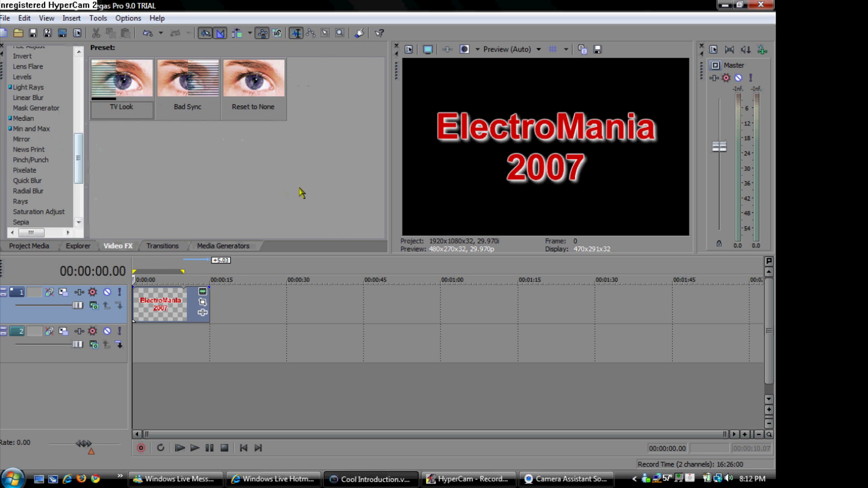
left_click_drag(78, 149, 78, 182)
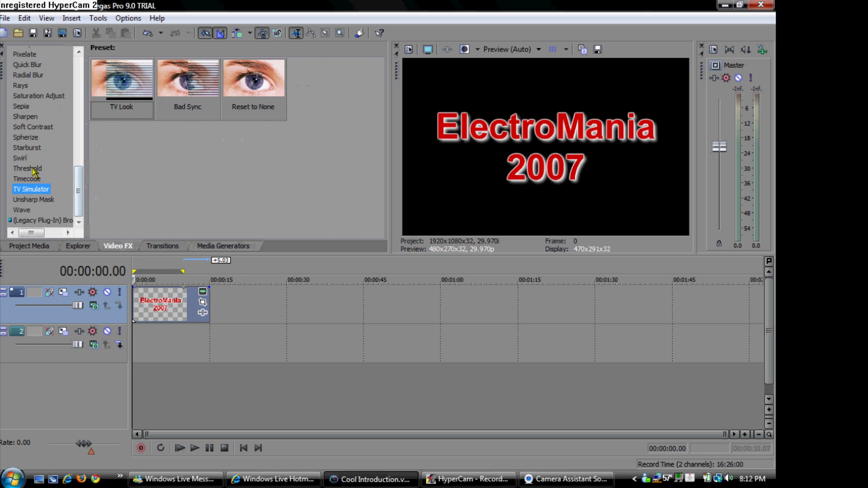
left_click(28, 147)
left_click_drag(122, 79, 160, 305)
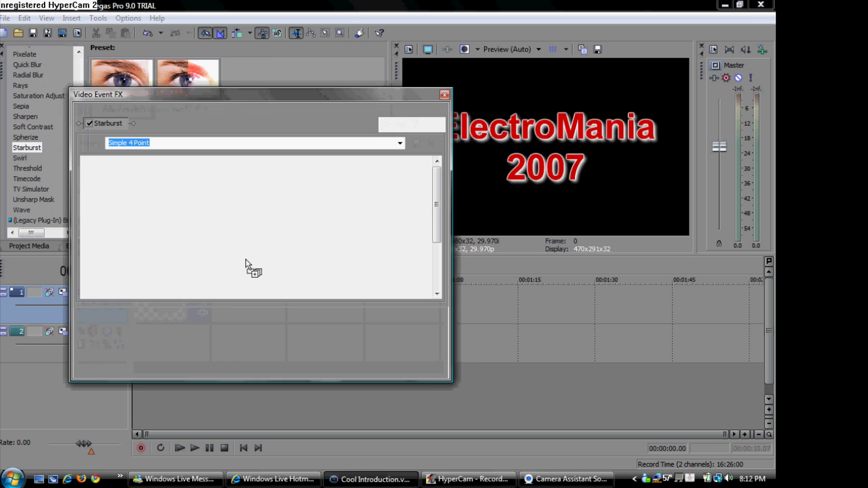
left_click_drag(269, 195, 286, 200)
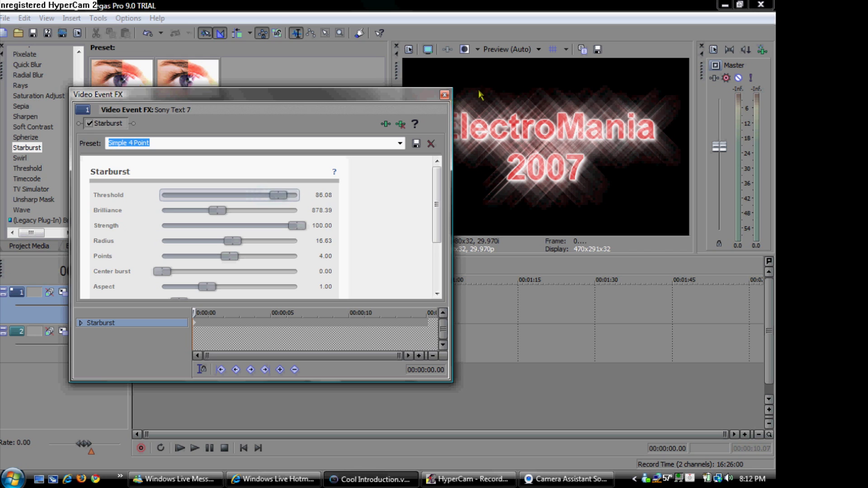
left_click(444, 95)
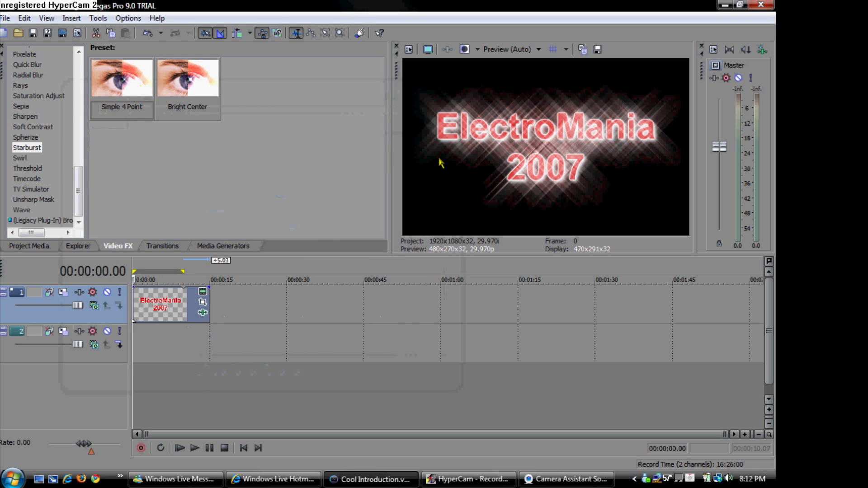
left_click(251, 247)
Place the Ridges checkerboard pattern on track 2 behind the title, then close the generator window
left_click(28, 52)
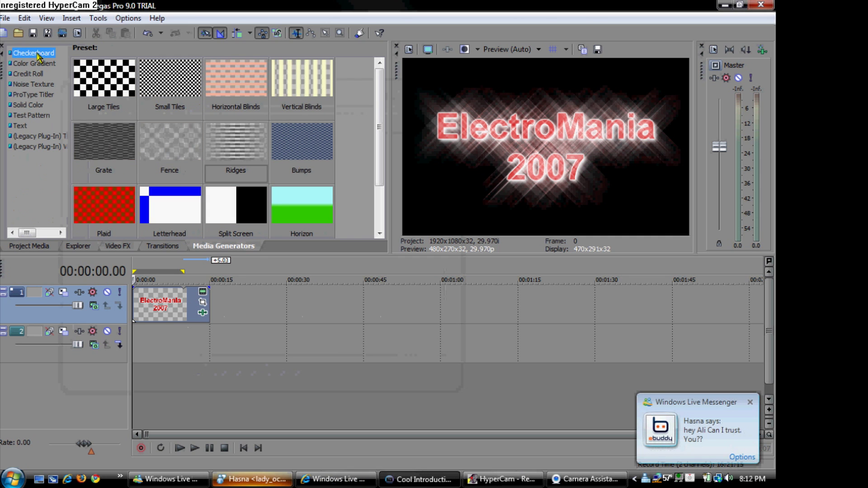
left_click_drag(243, 154, 202, 297)
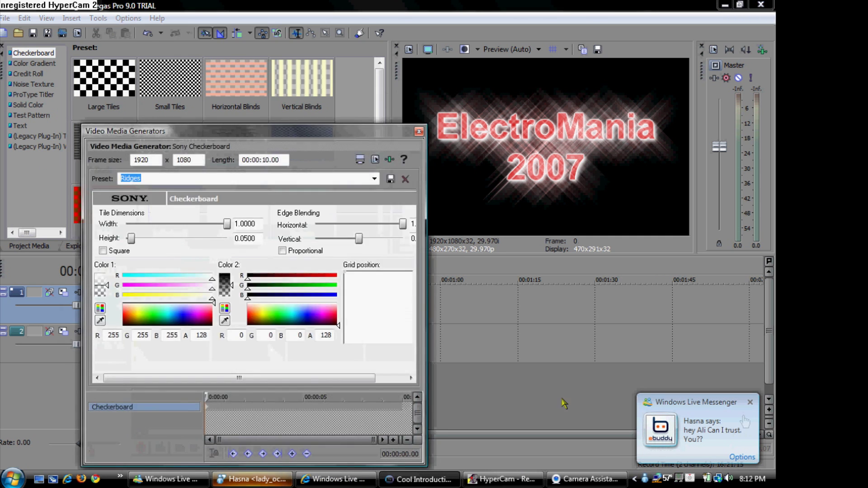
left_click(750, 403)
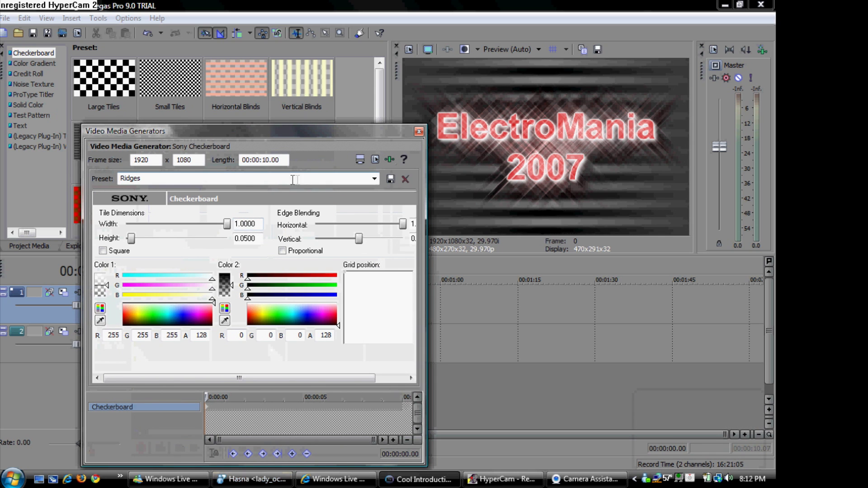
left_click(419, 131)
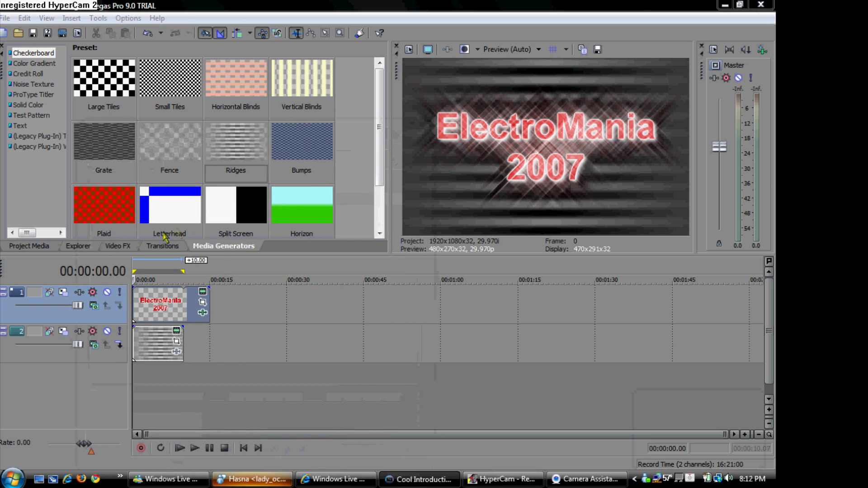
Apply TV Simulator with TV Look to the Ridges background, extend it to the title's length, and preview
left_click(128, 251)
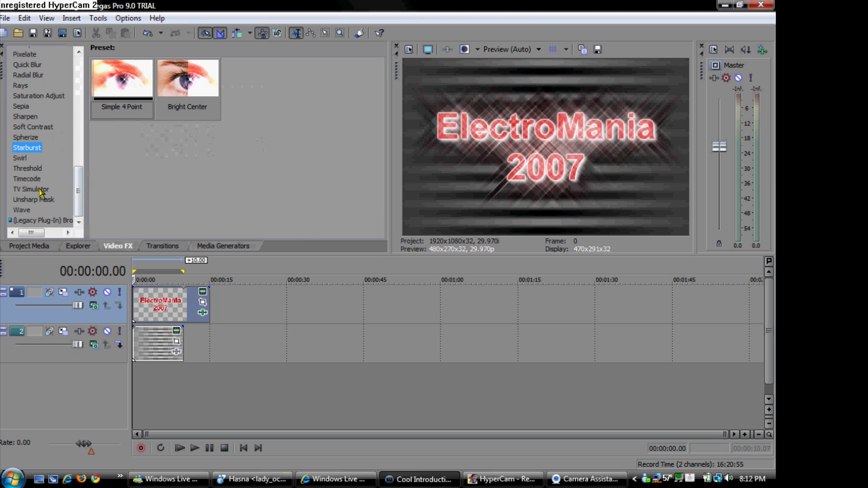
left_click_drag(42, 190, 159, 355)
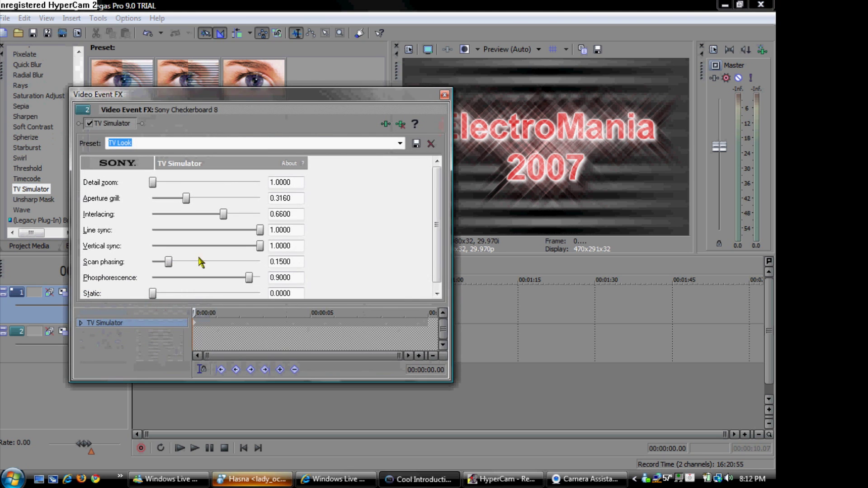
left_click(444, 95)
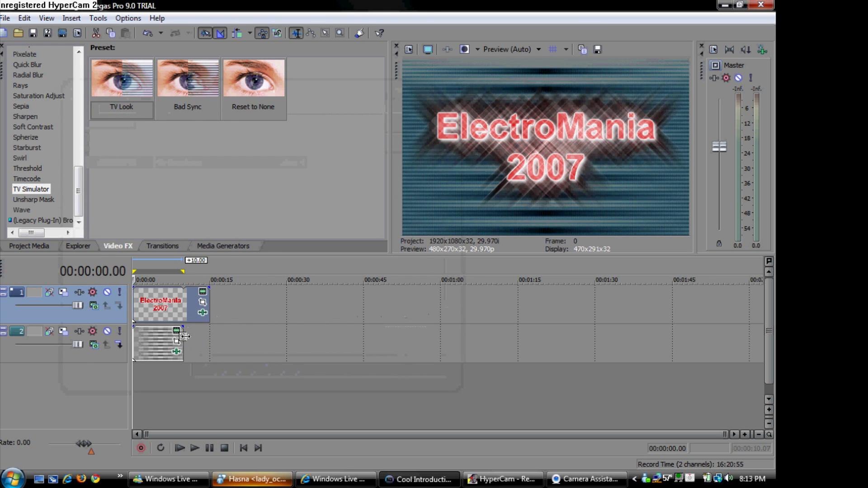
left_click_drag(185, 336, 209, 338)
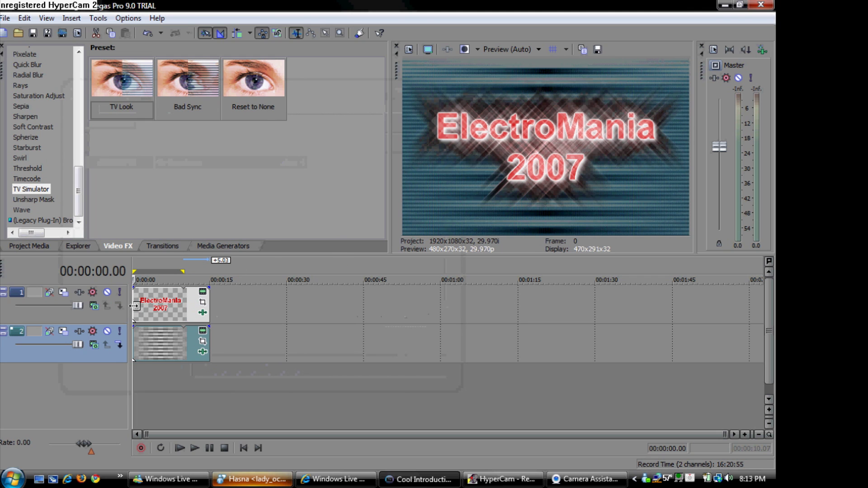
key("space")
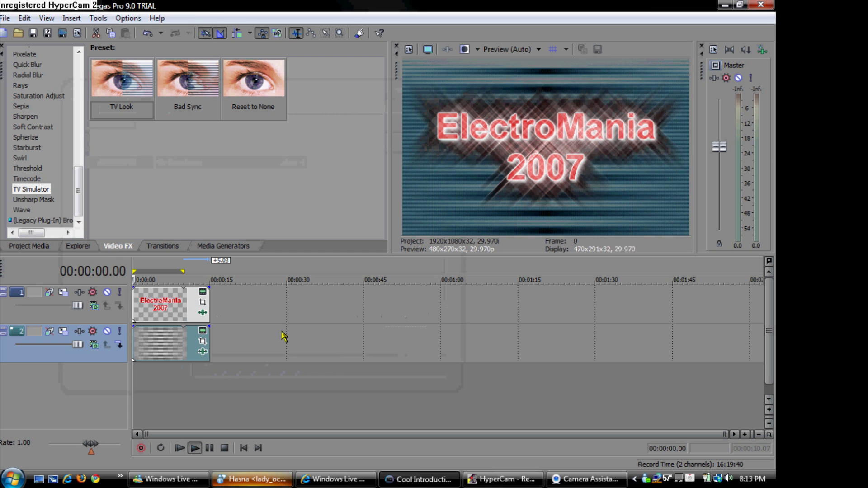
key("space")
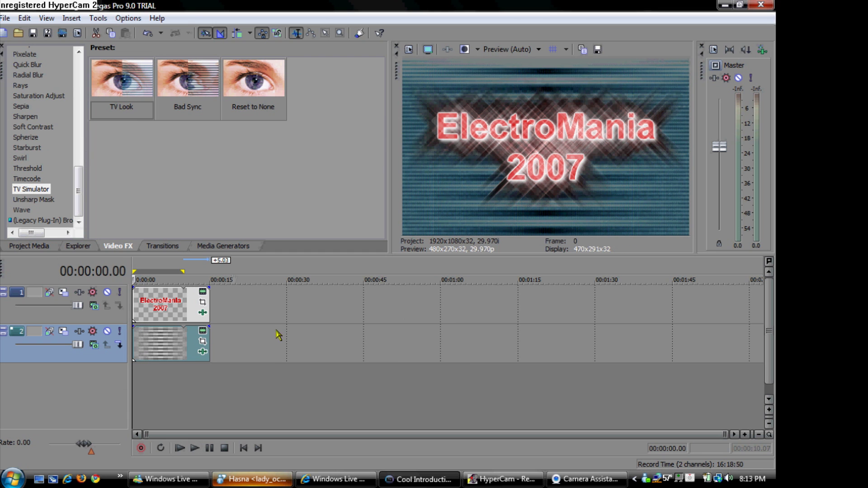
In the title's Pan/Crop, zoom the frame in and rotate it 180° at 2 seconds
left_click(202, 302)
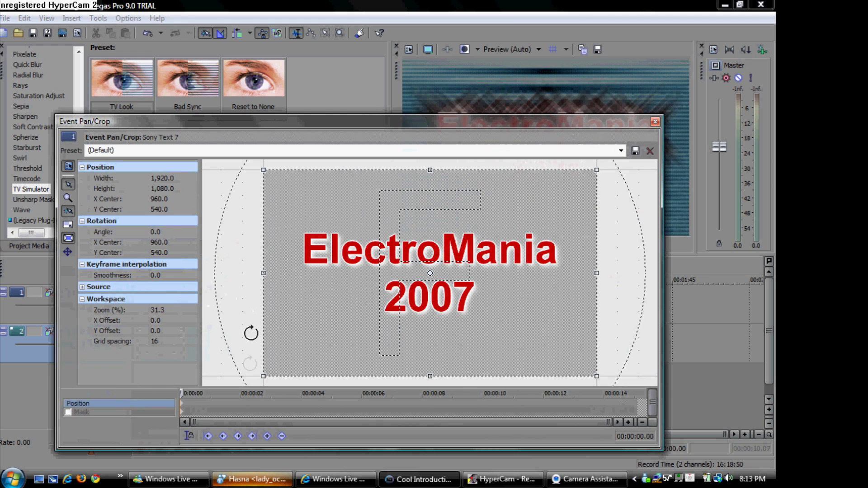
left_click(241, 408)
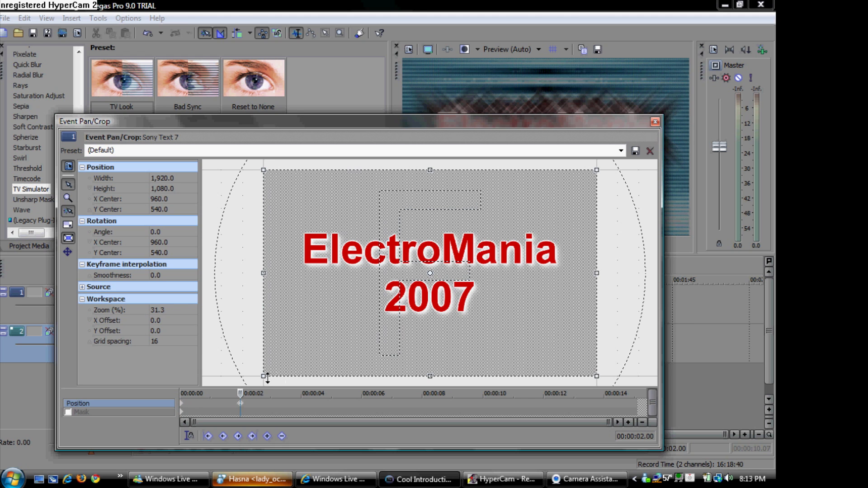
left_click_drag(263, 376, 312, 329)
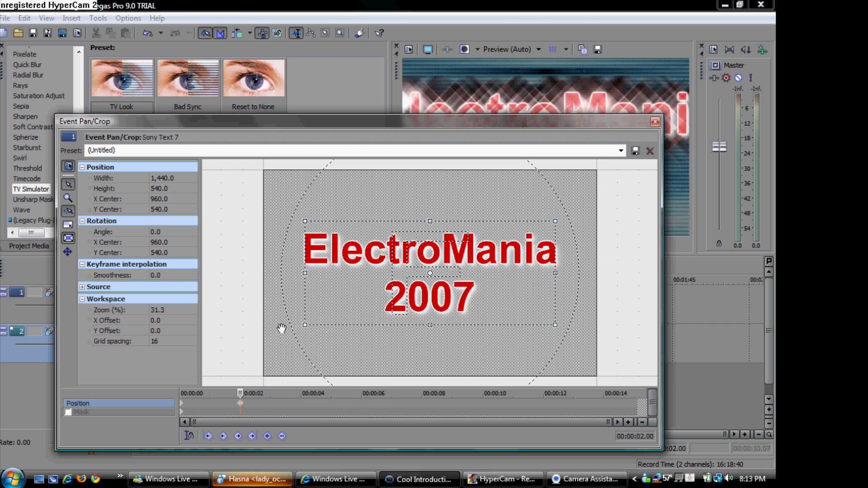
left_click_drag(310, 358, 517, 212)
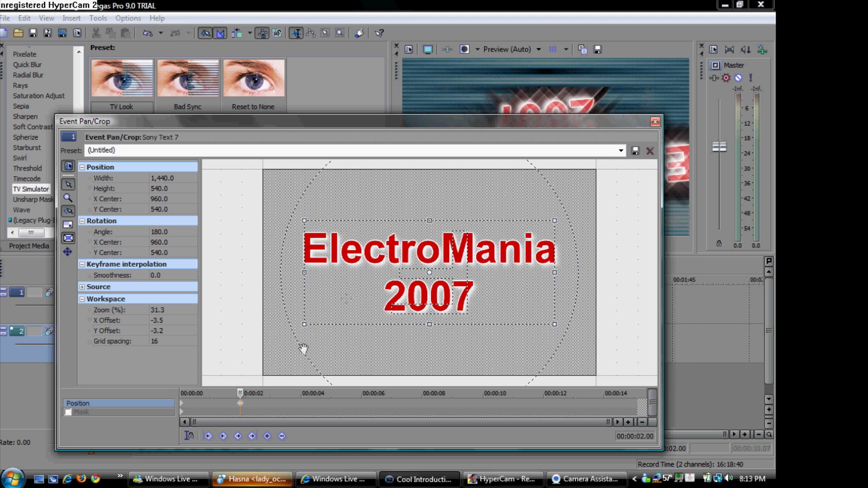
Add further Pan/Crop keyframes at 4, 8 and 12 seconds and at the clip's end
left_click(304, 407)
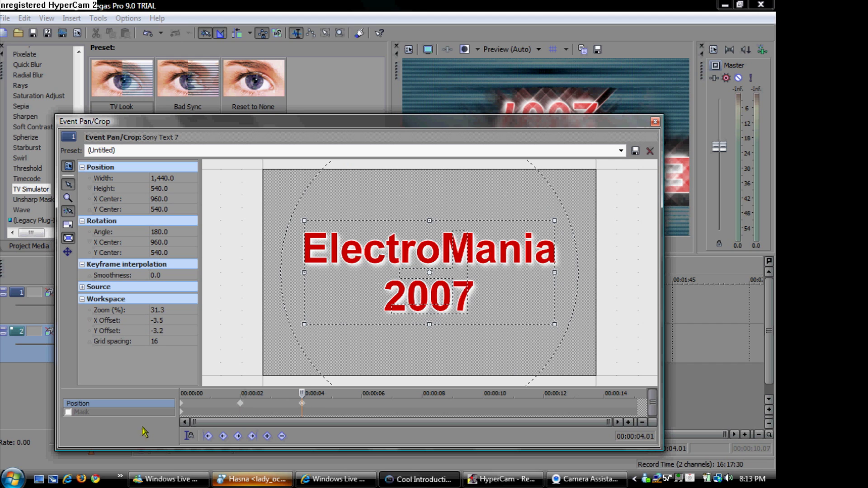
left_click(182, 406)
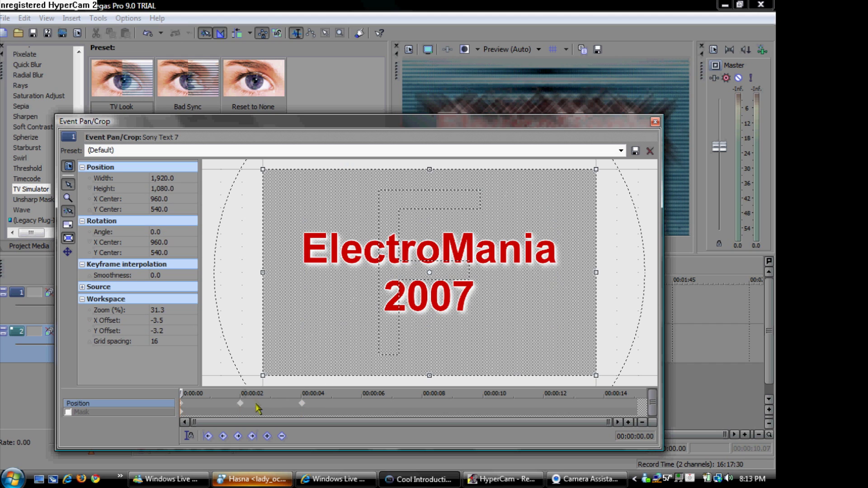
left_click(302, 407)
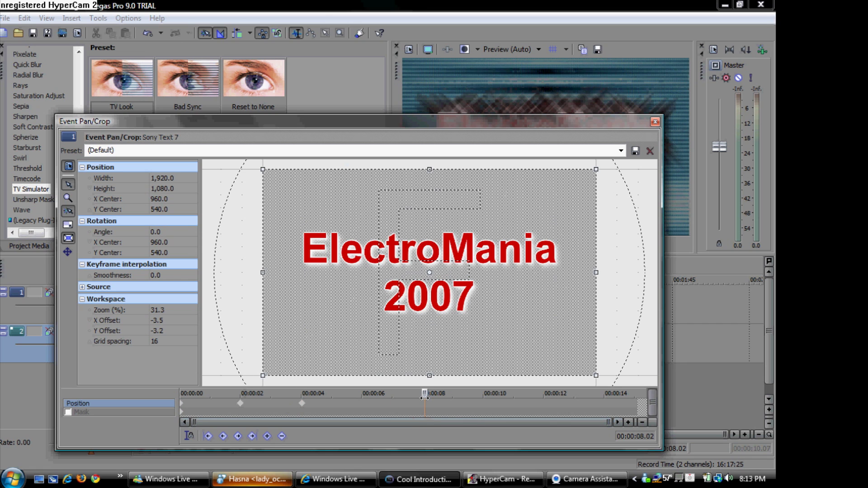
left_click_drag(424, 397, 421, 394)
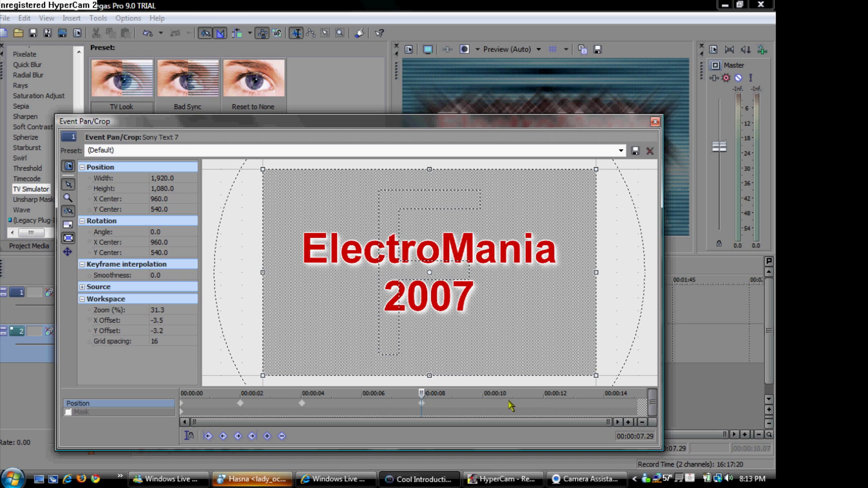
left_click(547, 409)
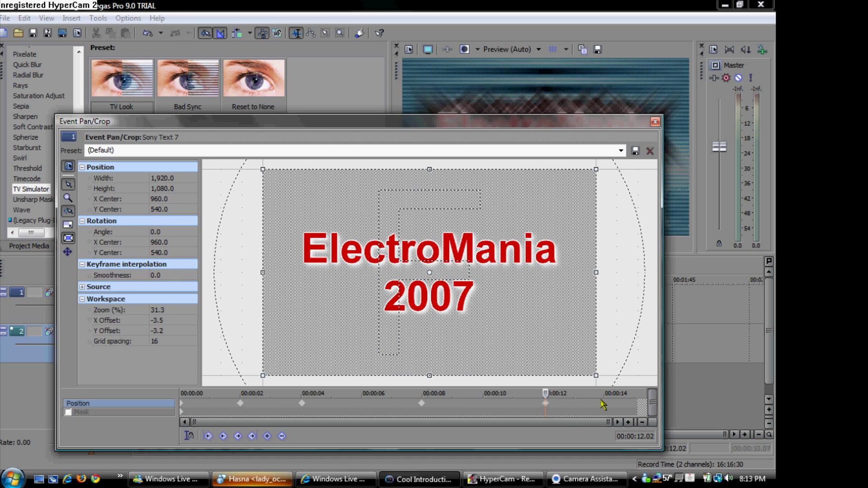
left_click(638, 407)
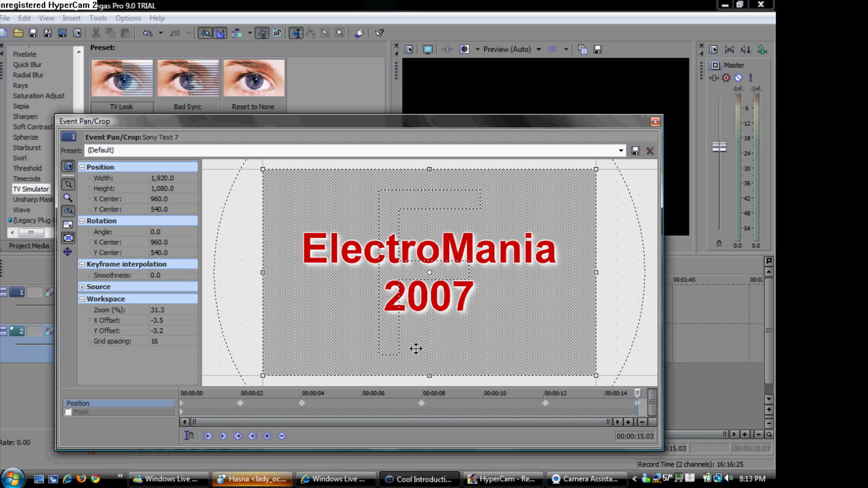
Add keyframes at 6, 10 and 14 s matching the 2-second zoom and rotation, close Pan/Crop, and rewind
left_click(241, 403)
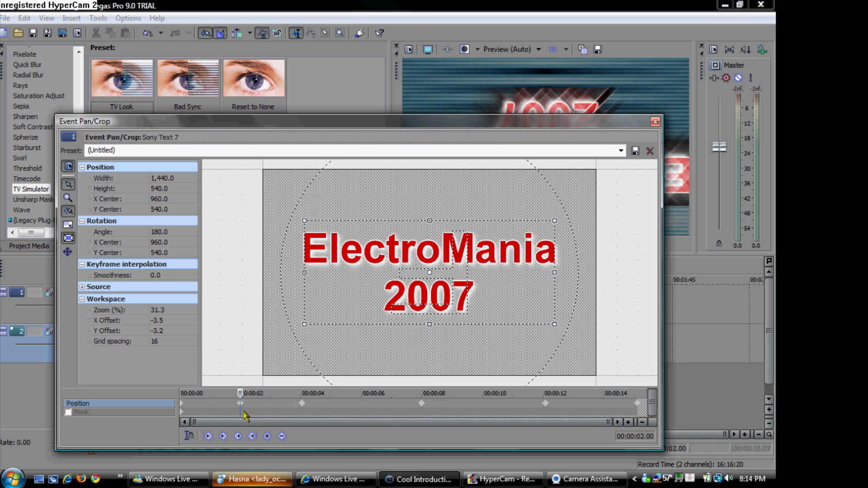
left_click(362, 404)
left_click(484, 403)
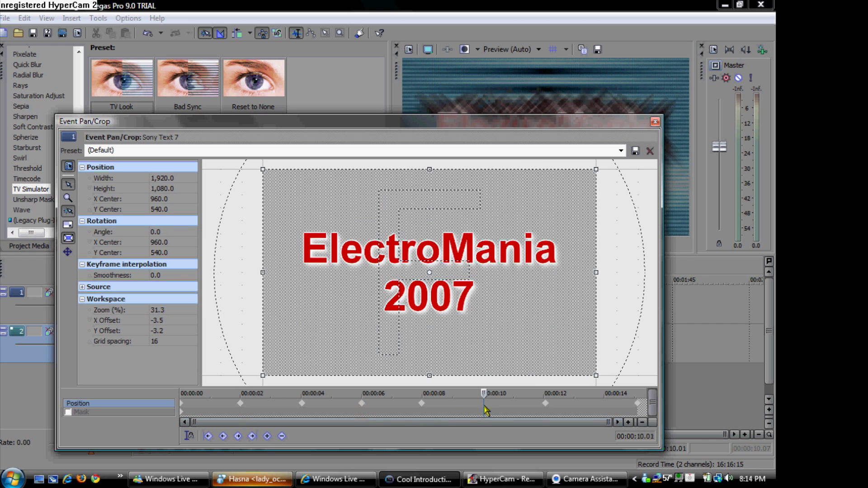
left_click(604, 404)
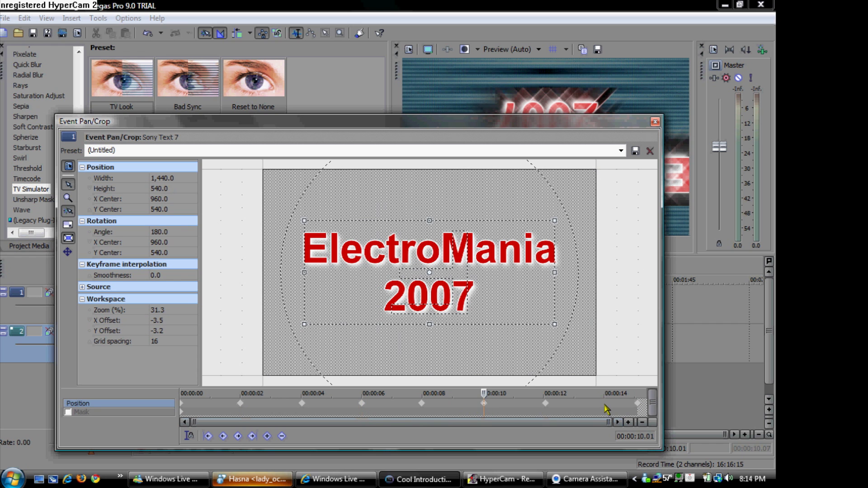
left_click(654, 122)
left_click(134, 313)
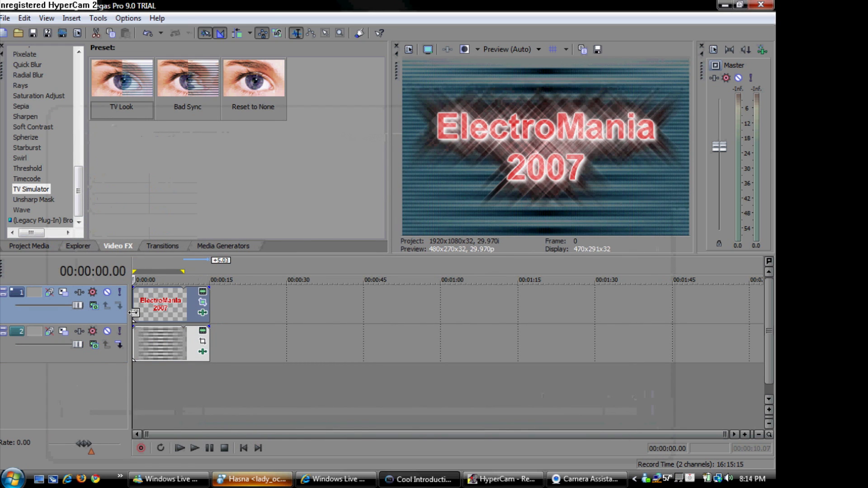
key("space")
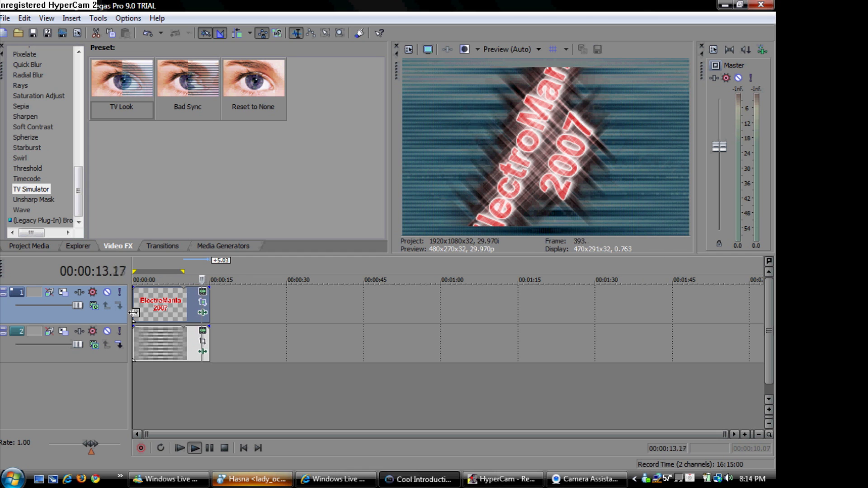
left_click(253, 479)
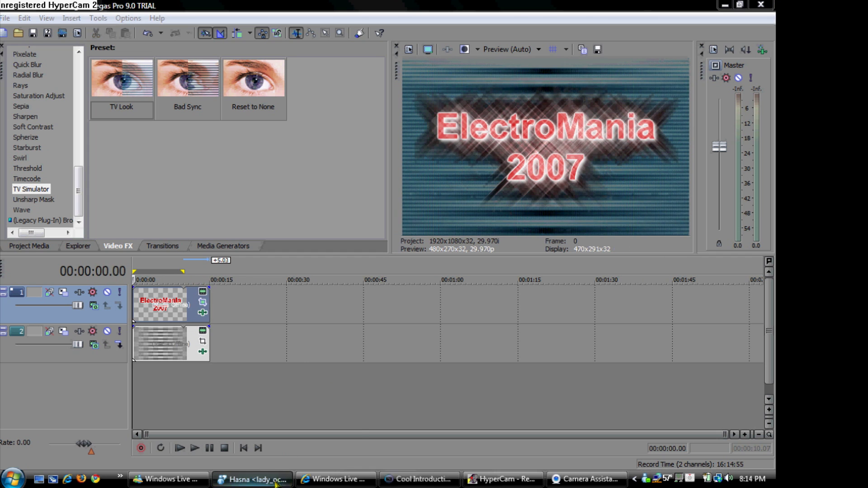